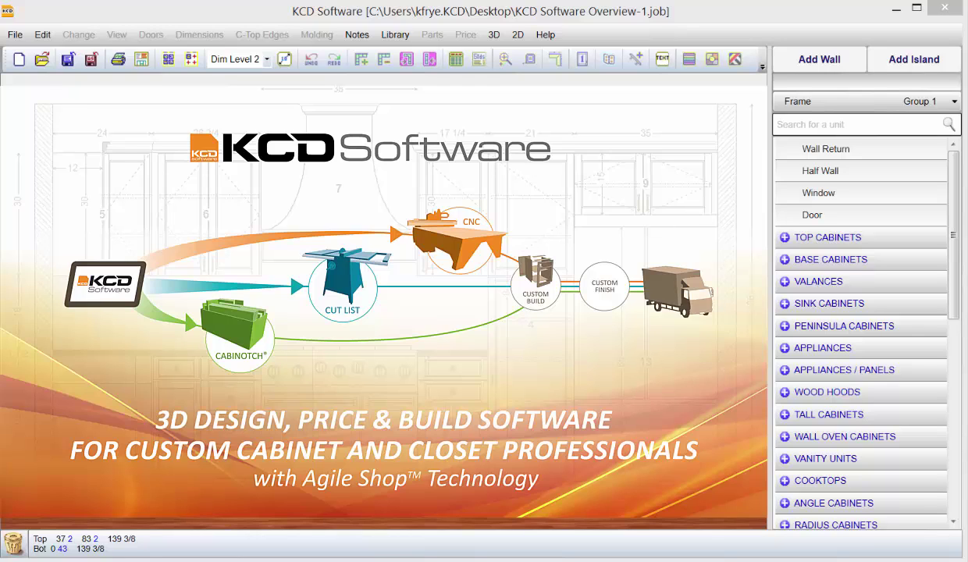
# Open the Room 1 plan and erase bottom wall #4 along with its cabinets
pyautogui.click(508, 34)
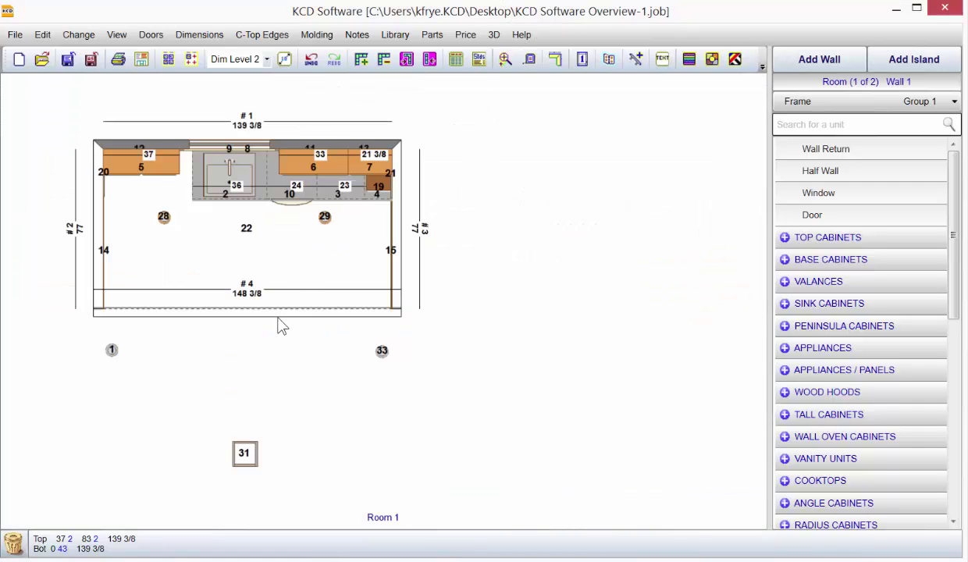
pyautogui.moveTo(277, 317)
pyautogui.mouseDown()
pyautogui.moveTo(91, 424)
pyautogui.moveTo(13, 540)
pyautogui.mouseUp()
pyautogui.click(617, 352)
pyautogui.click(840, 104)
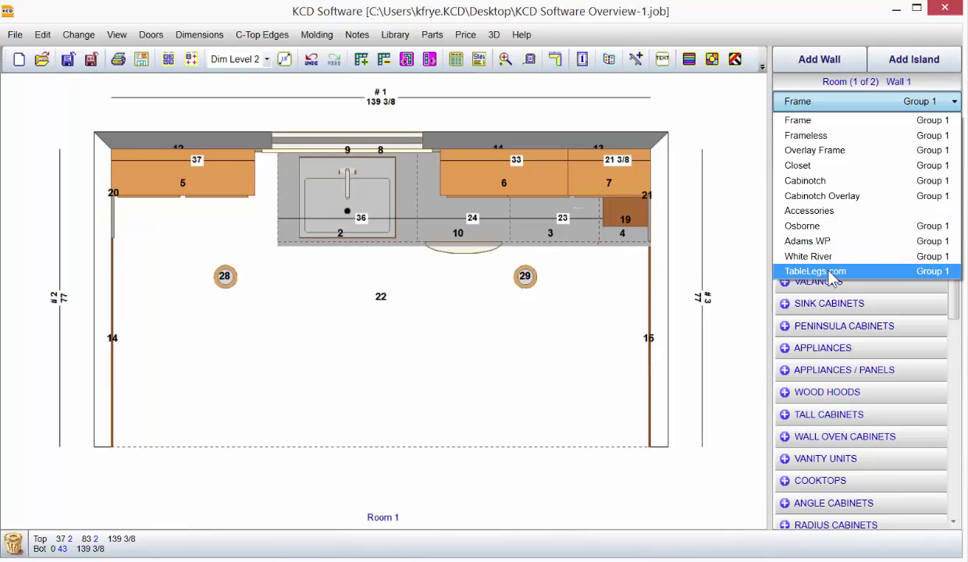
# Add a 32-inch wall extending right from the end of Wall 3
pyautogui.click(825, 104)
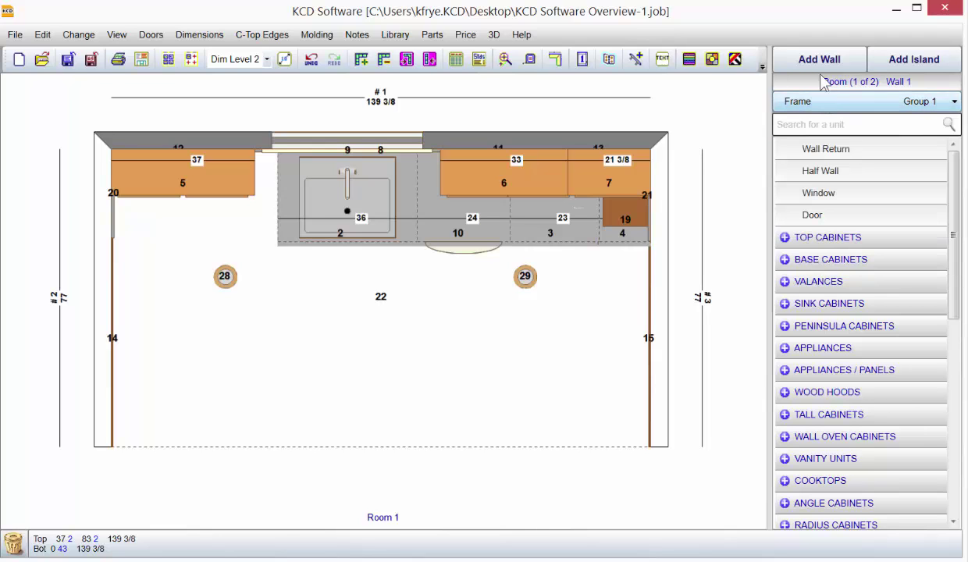
pyautogui.click(817, 61)
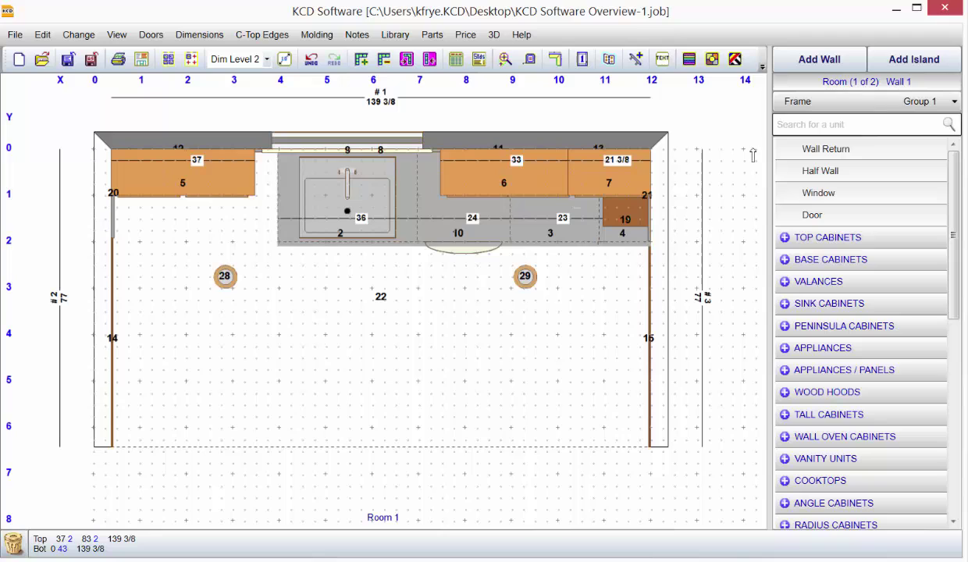
pyautogui.click(650, 441)
pyautogui.click(752, 447)
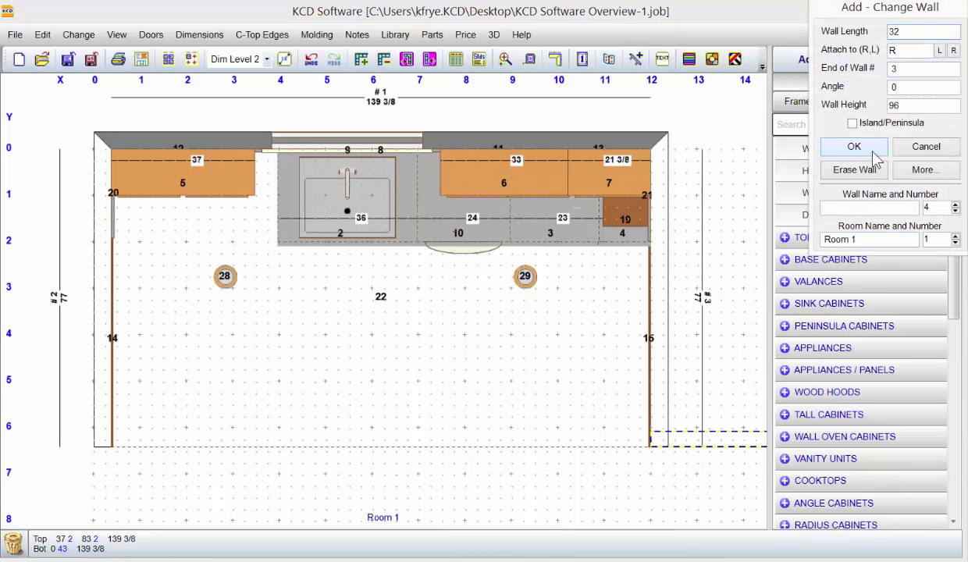
pyautogui.click(850, 150)
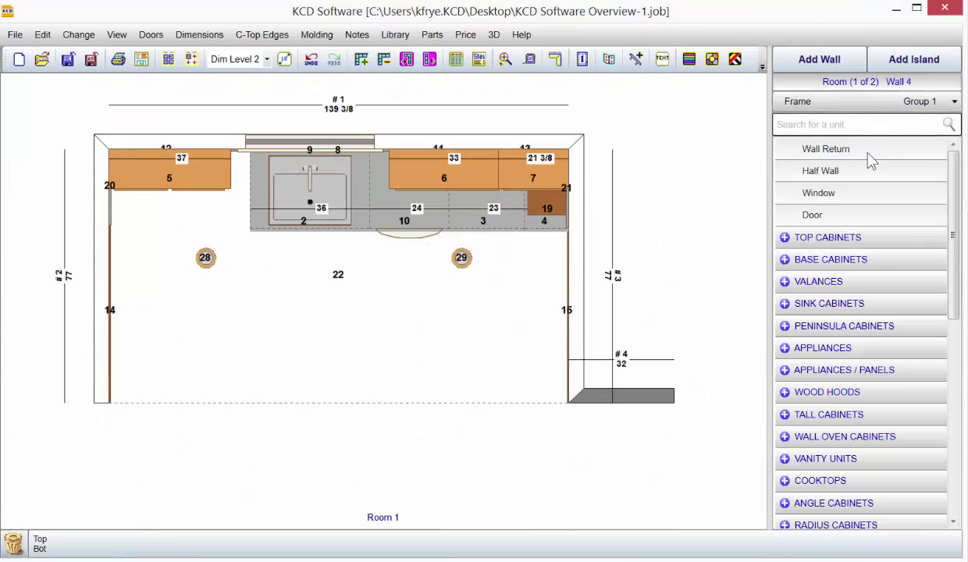
# Bring up the front elevation of Wall 1
pyautogui.click(574, 285)
pyautogui.click(488, 144)
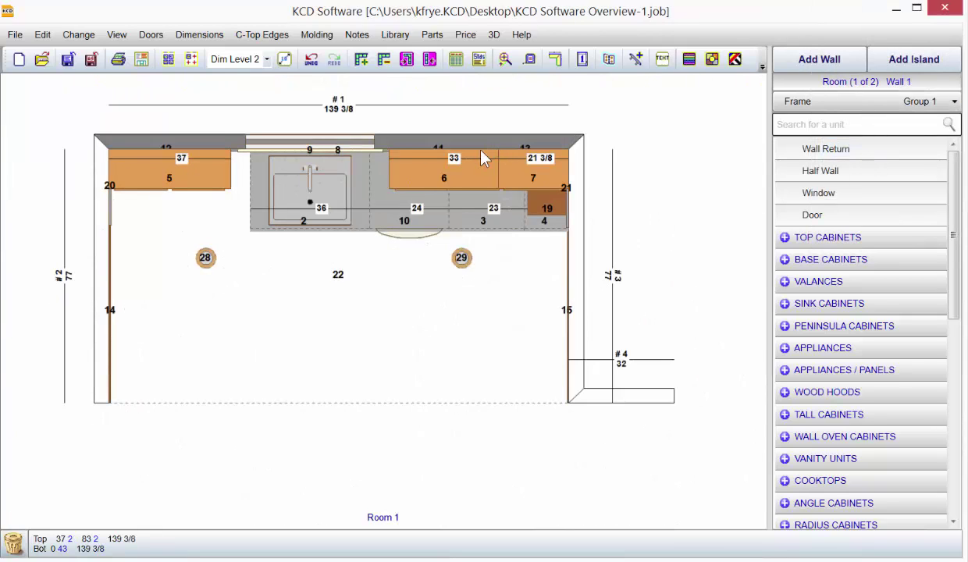
pyautogui.doubleClick(389, 385)
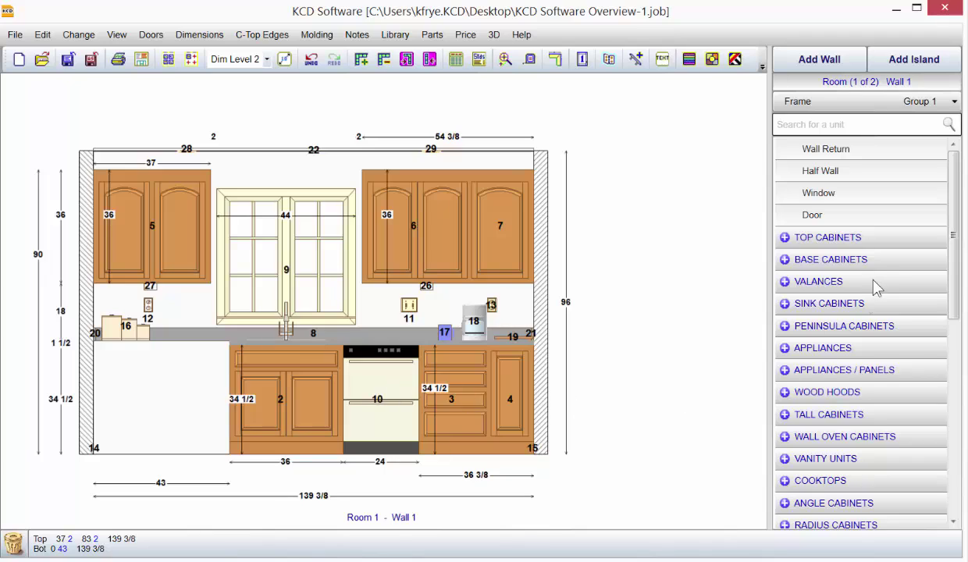
# Place a 42 1/2-inch Base Cabinet from the left wall to the next unit on Wall 1
pyautogui.click(856, 259)
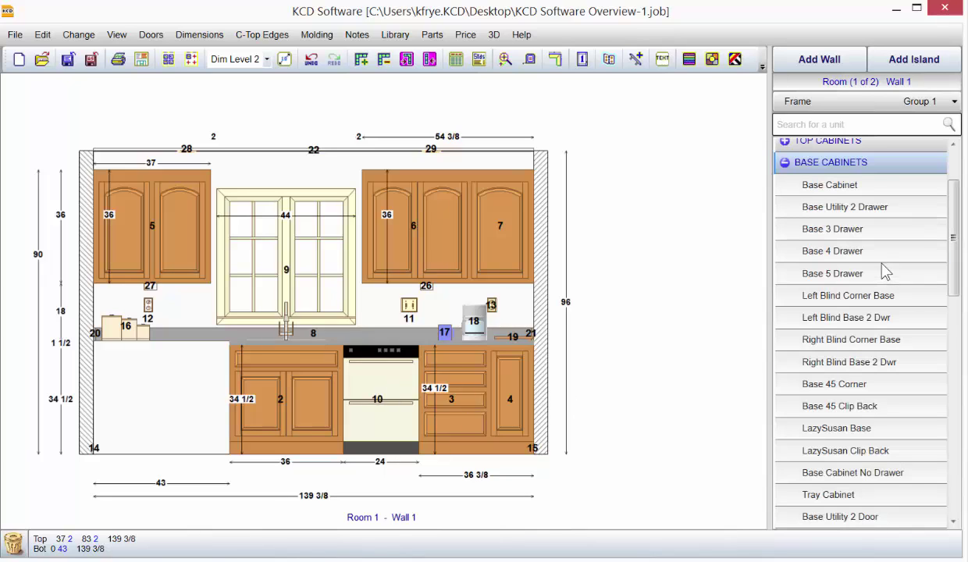
pyautogui.click(850, 194)
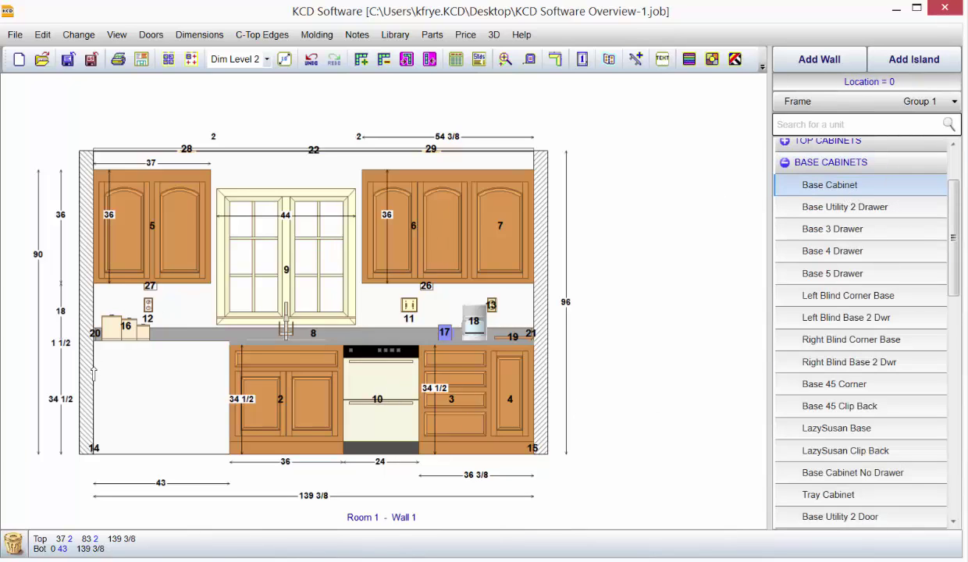
pyautogui.moveTo(93, 375); pyautogui.dragTo(244, 385)
pyautogui.click(791, 475)
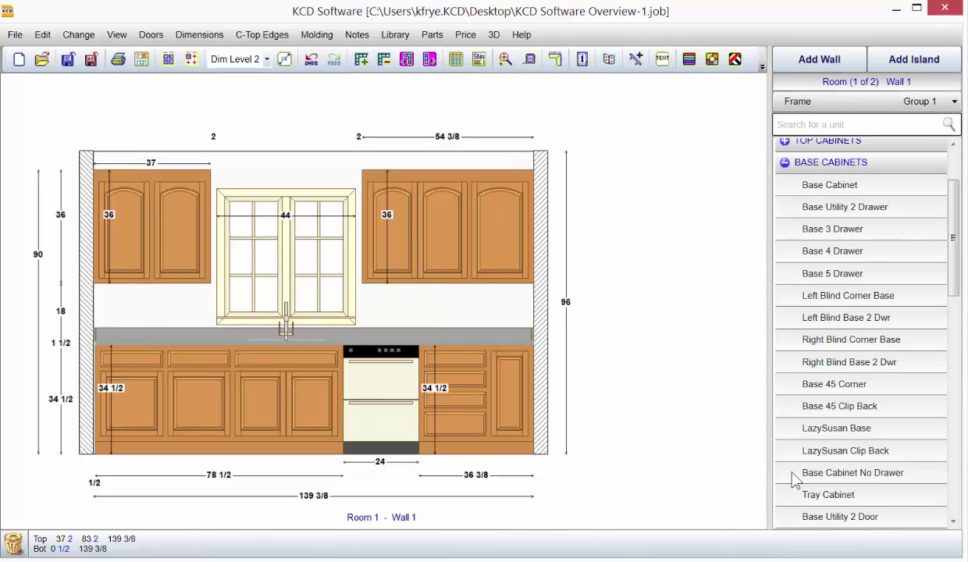
pyautogui.click(267, 61)
pyautogui.click(262, 76)
pyautogui.click(738, 63)
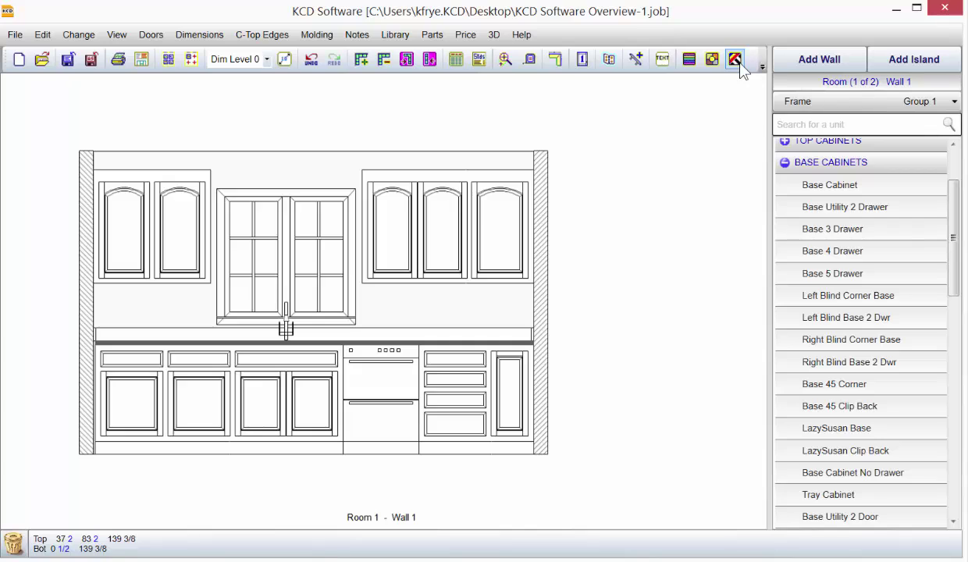
pyautogui.click(740, 67)
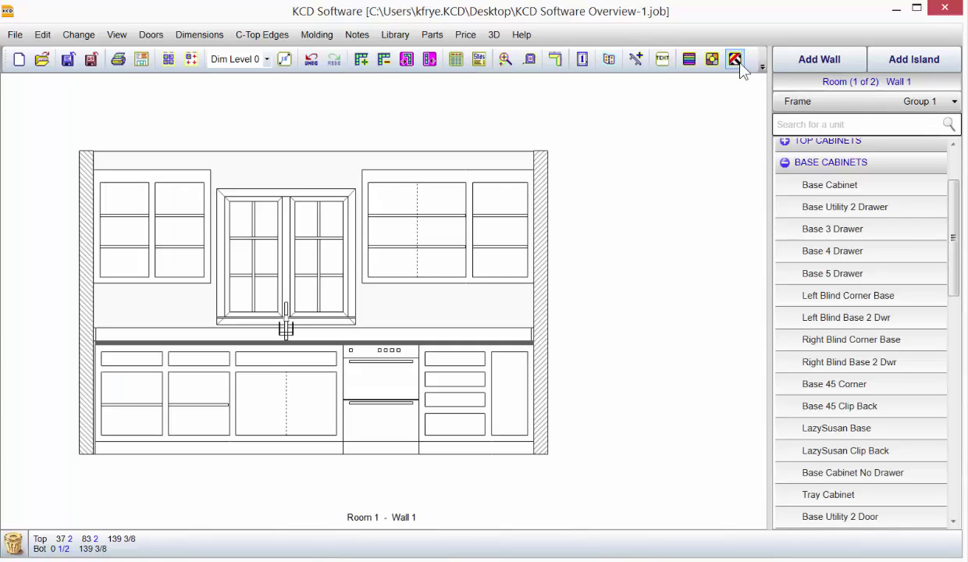
pyautogui.click(266, 59)
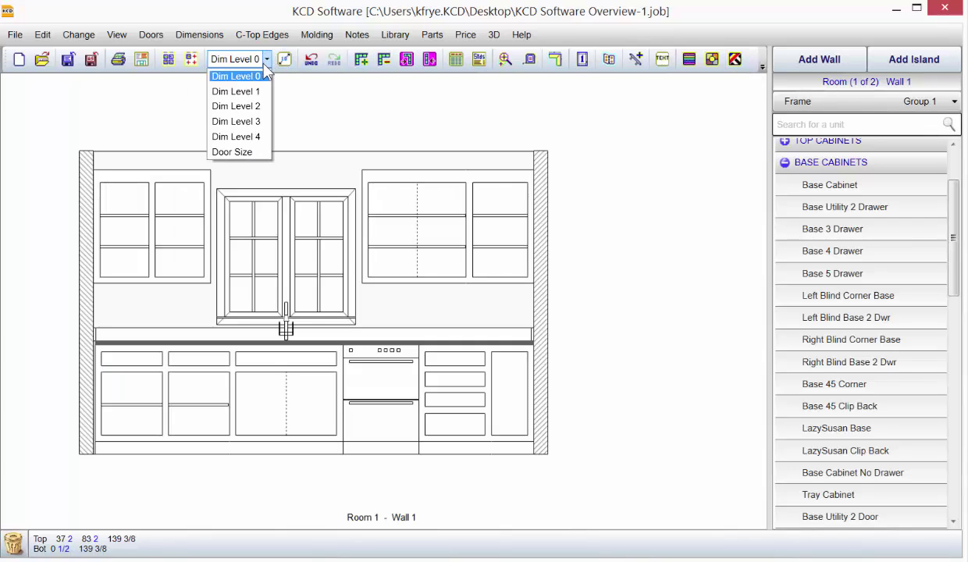
pyautogui.click(260, 122)
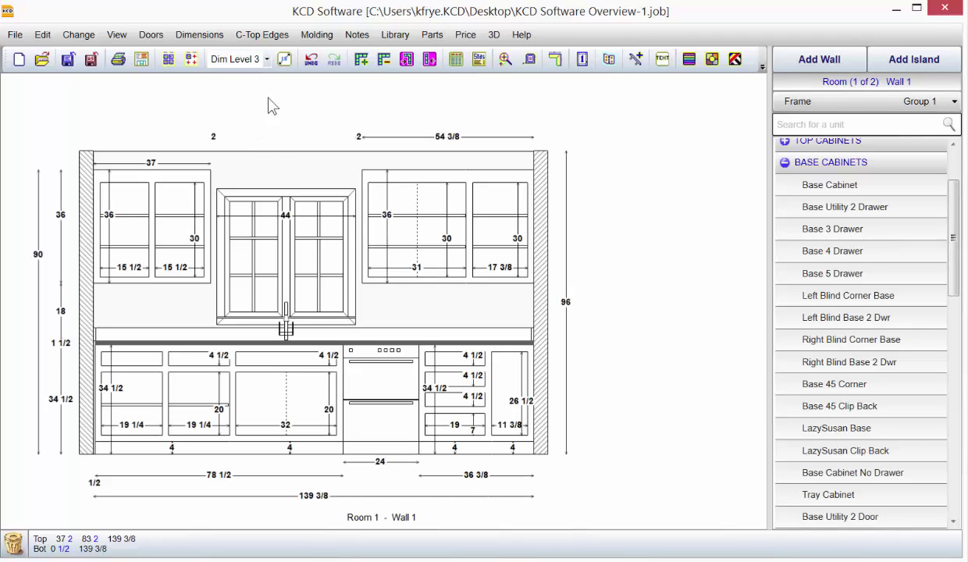
pyautogui.click(267, 60)
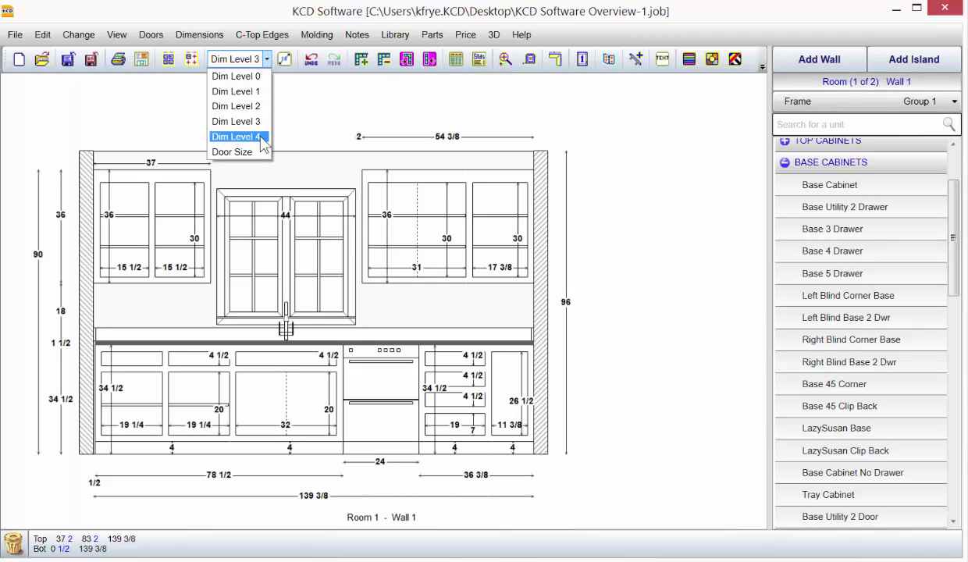
pyautogui.click(260, 138)
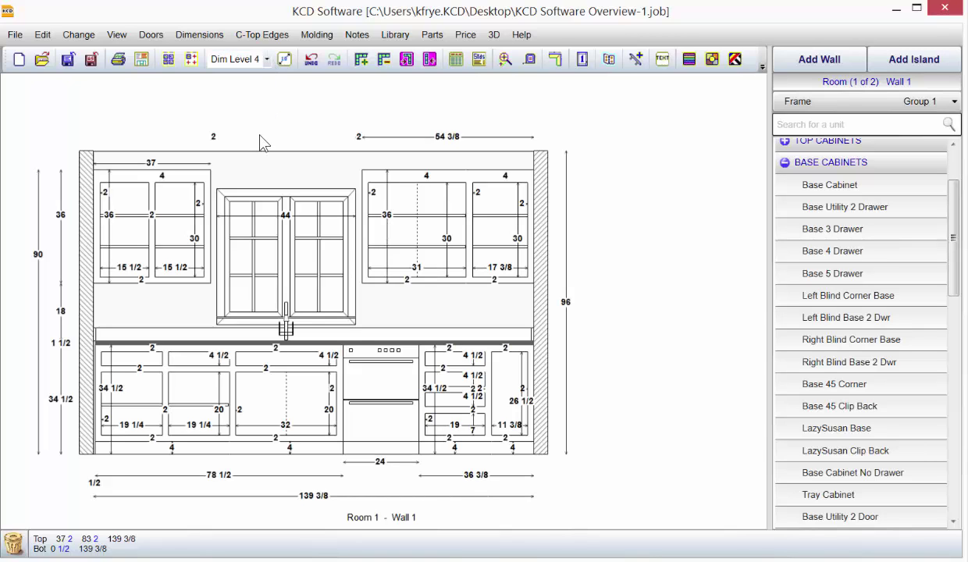
pyautogui.click(266, 60)
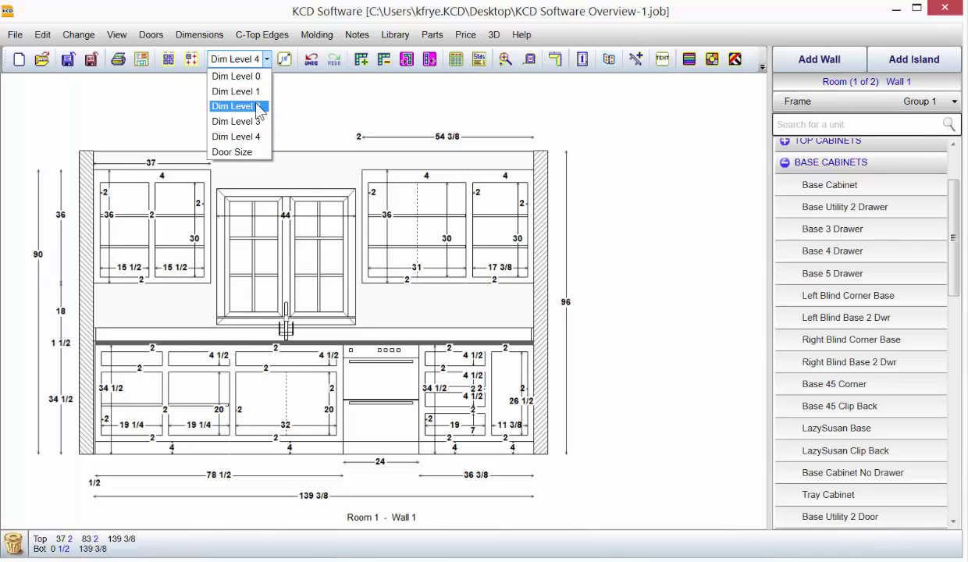
pyautogui.click(260, 106)
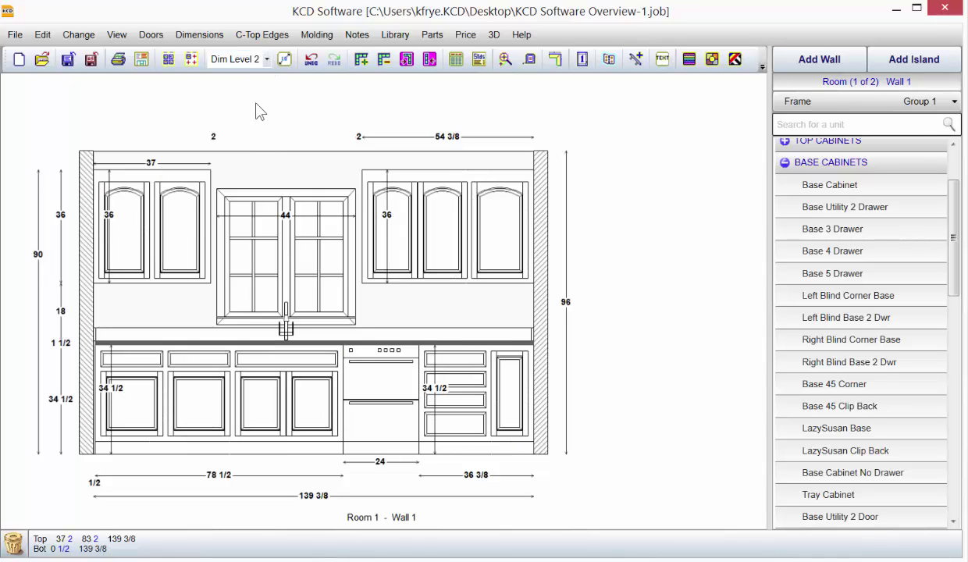
# Set this room's top and base doors to Sfp and drawer fronts to SfDr
pyautogui.click(734, 61)
pyautogui.click(151, 35)
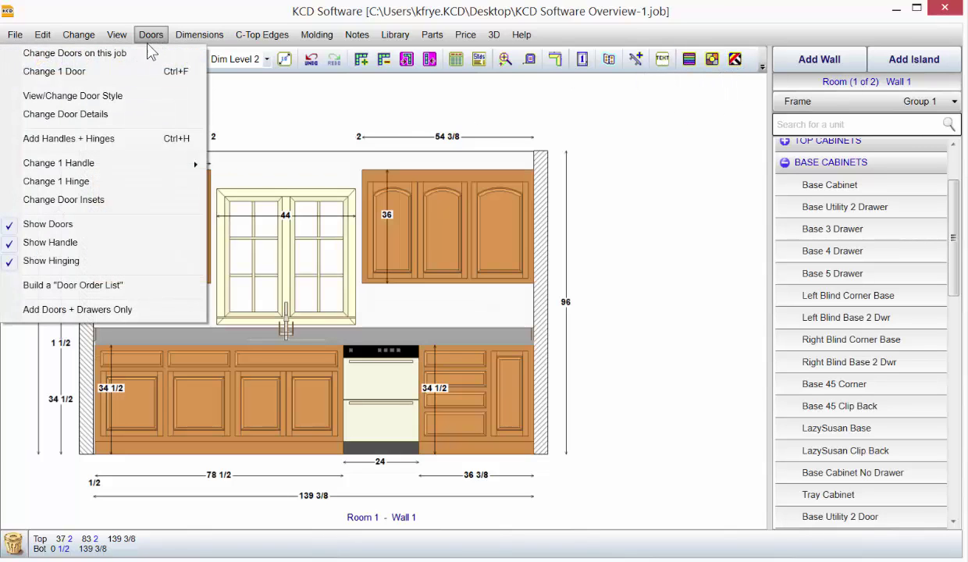
pyautogui.click(149, 53)
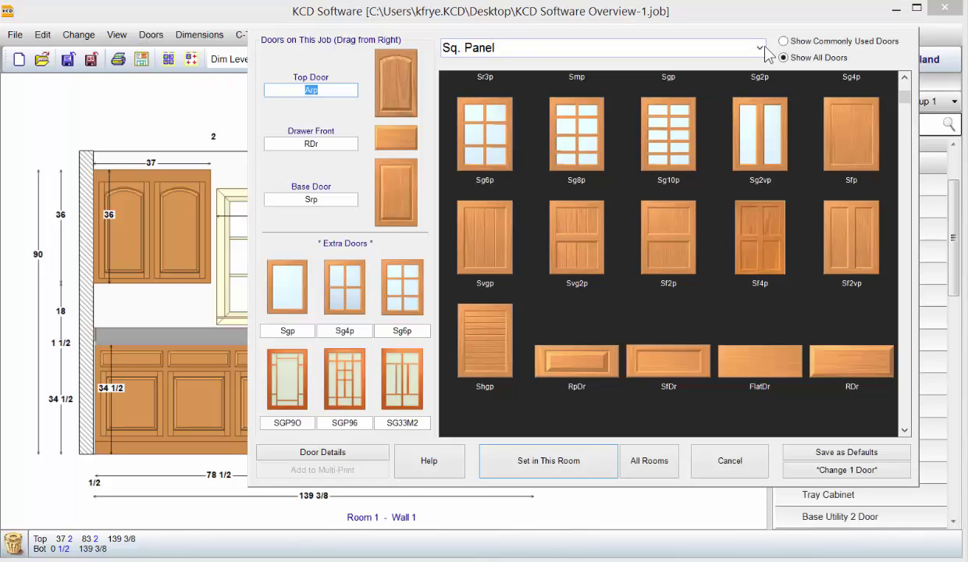
pyautogui.click(759, 47)
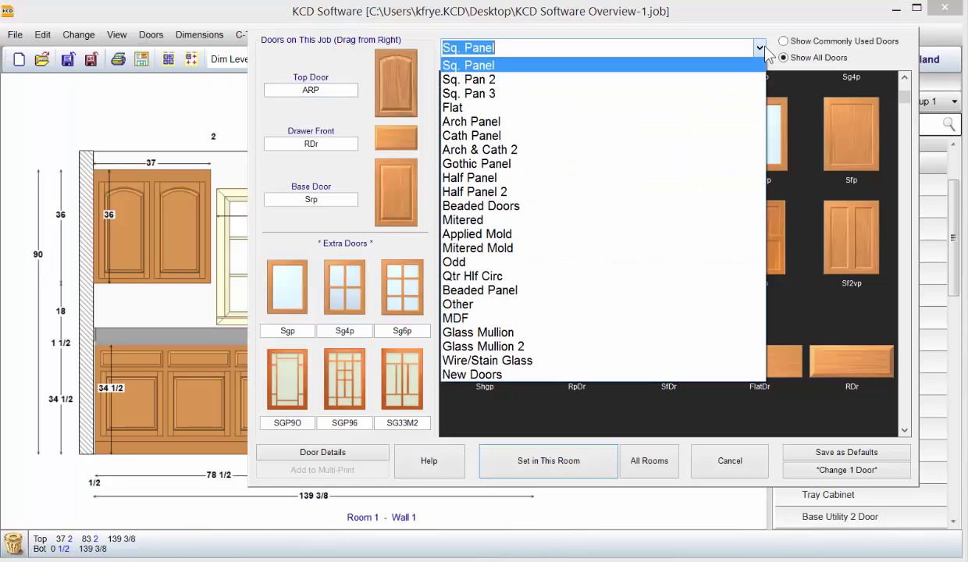
pyautogui.click(768, 53)
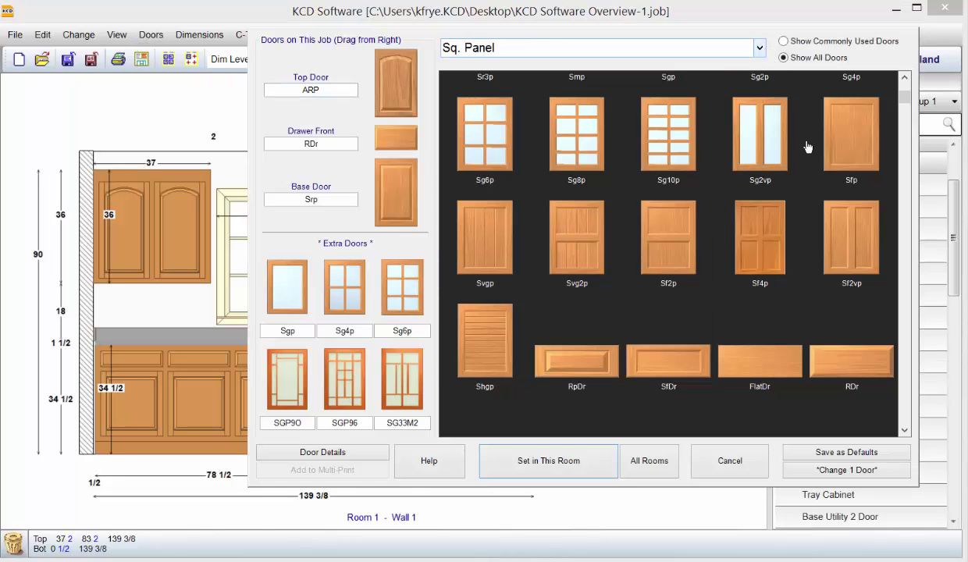
pyautogui.moveTo(851, 133); pyautogui.dragTo(416, 92)
pyautogui.click(867, 137)
pyautogui.moveTo(874, 148); pyautogui.dragTo(407, 201)
pyautogui.moveTo(667, 349); pyautogui.dragTo(417, 143)
pyautogui.click(588, 467)
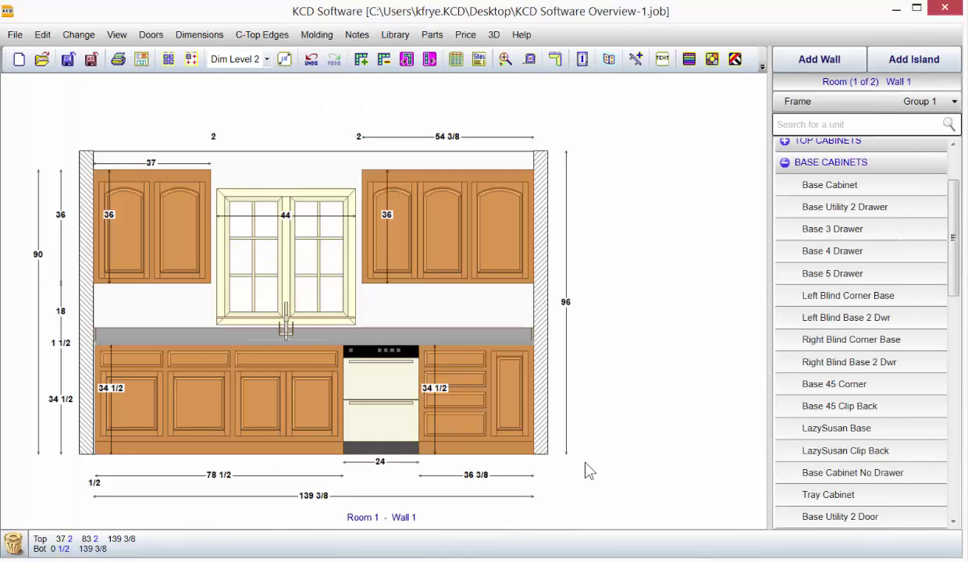
# Make both doors of wall cabinet 5 Sgp glass and swap unit 3 for a Base 3 Drawer
pyautogui.click(192, 245)
pyautogui.click(190, 243)
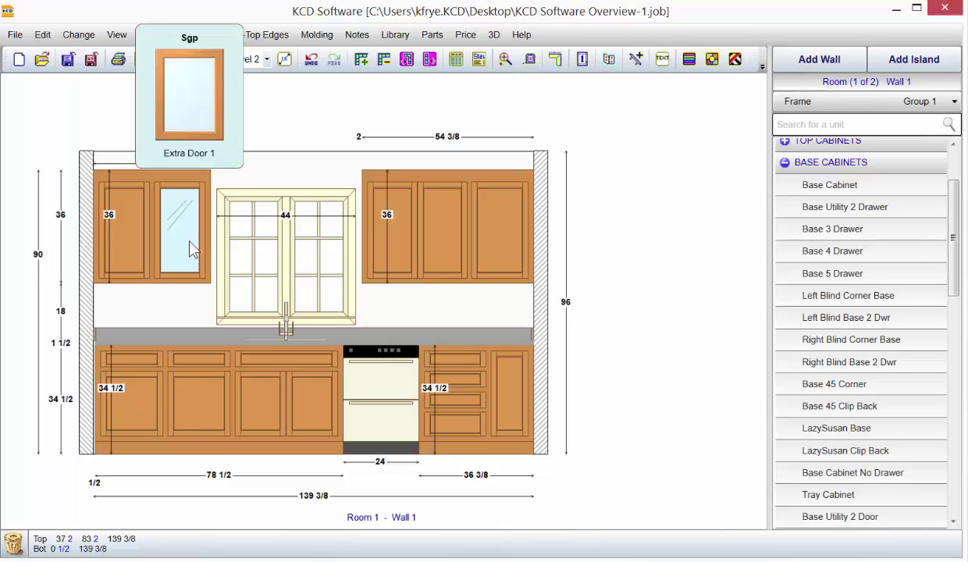
pyautogui.click(138, 243)
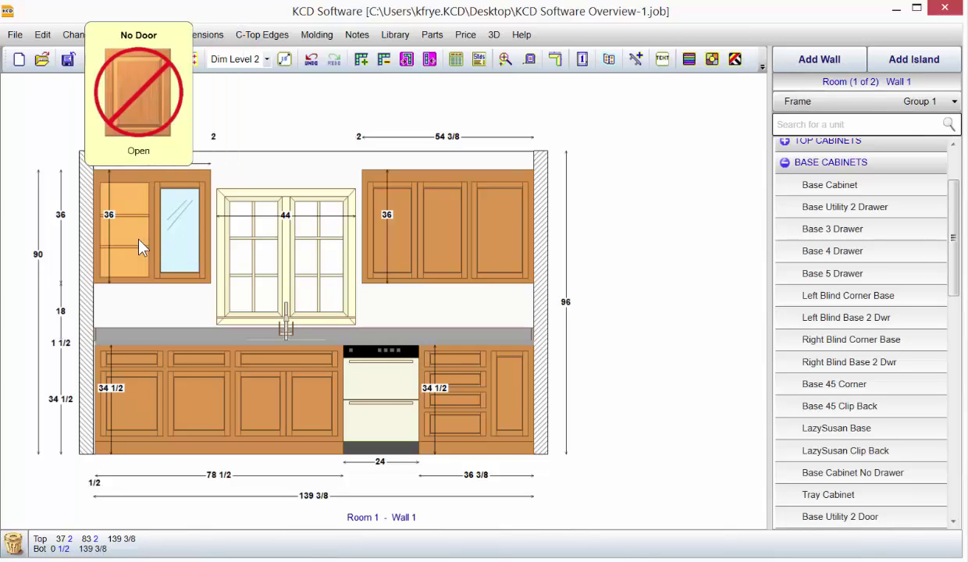
pyautogui.click(140, 244)
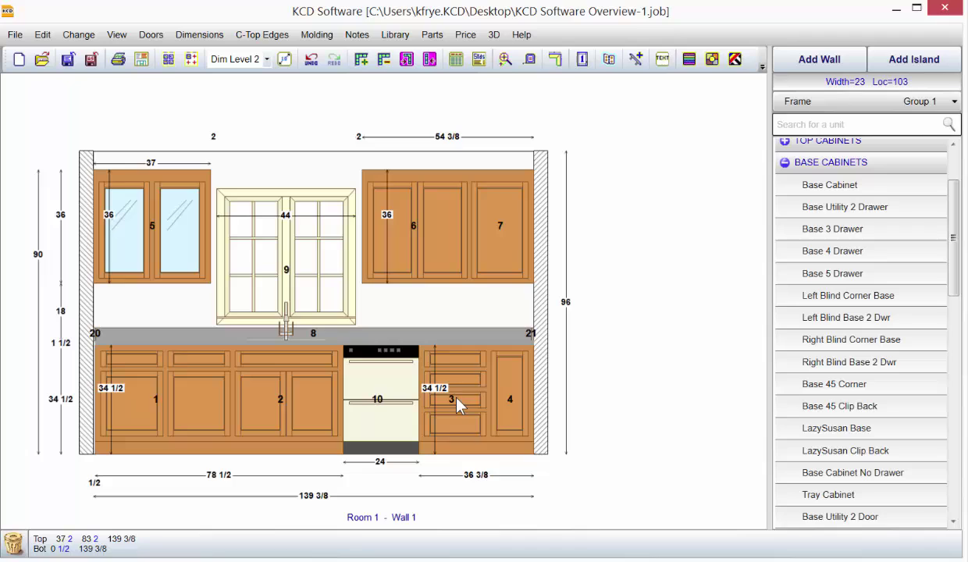
pyautogui.rightClick(839, 238)
pyautogui.click(761, 244)
# Set cabinet 3's second drawer opening height to 4.5 and apply the chosen hardware room-wide
pyautogui.doubleClick(451, 399)
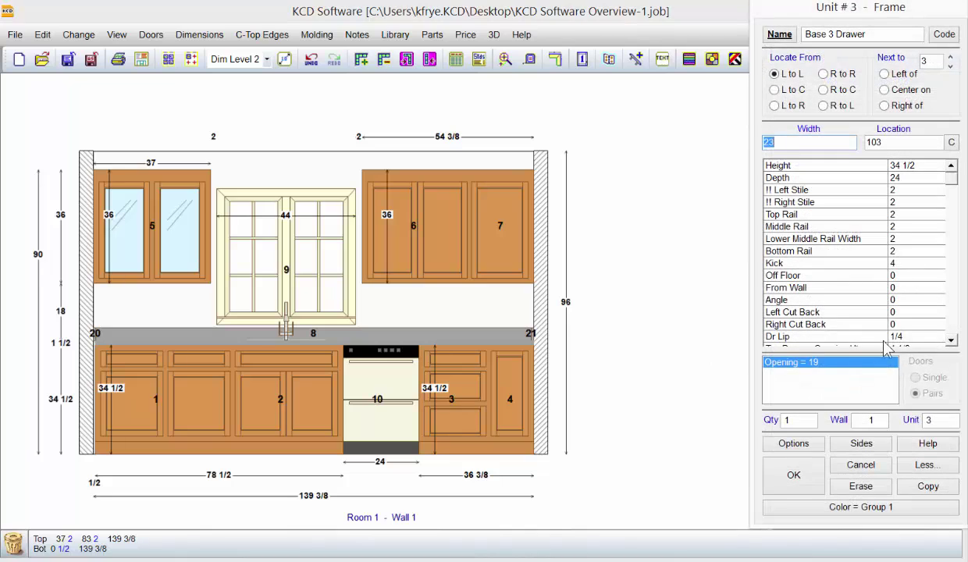
pyautogui.click(951, 341)
pyautogui.doubleClick(952, 340)
pyautogui.click(910, 324)
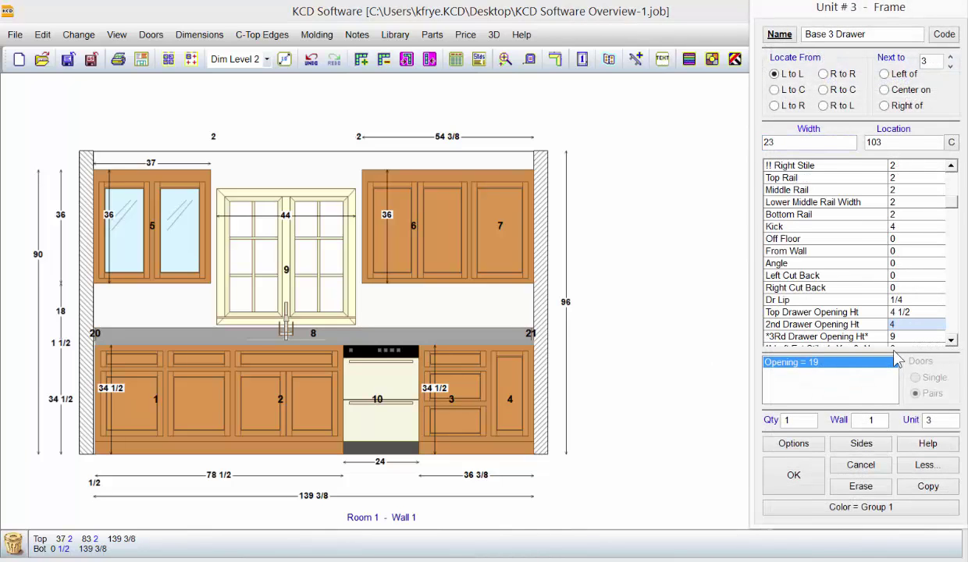
pyautogui.write('4.5')
pyautogui.click(794, 475)
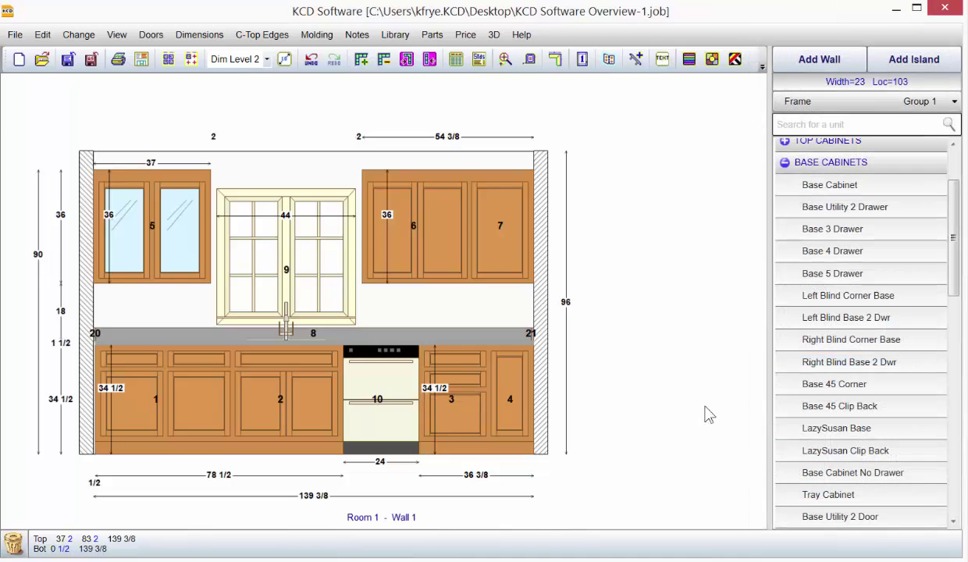
pyautogui.click(637, 59)
pyautogui.click(527, 499)
# Apply the Solid - Ogee Edge profile to all room countertops and briefly view the countertop plan
pyautogui.click(275, 35)
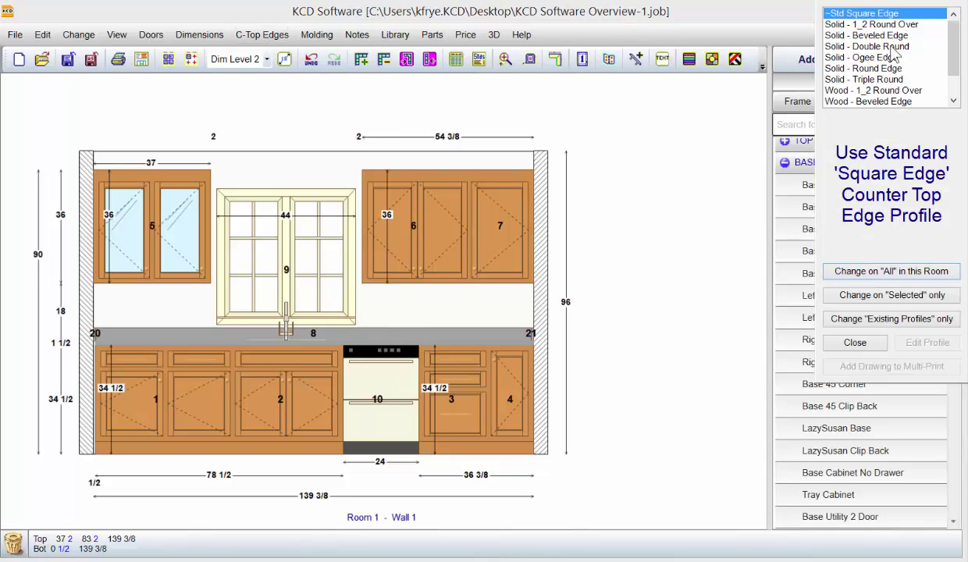
pyautogui.click(867, 57)
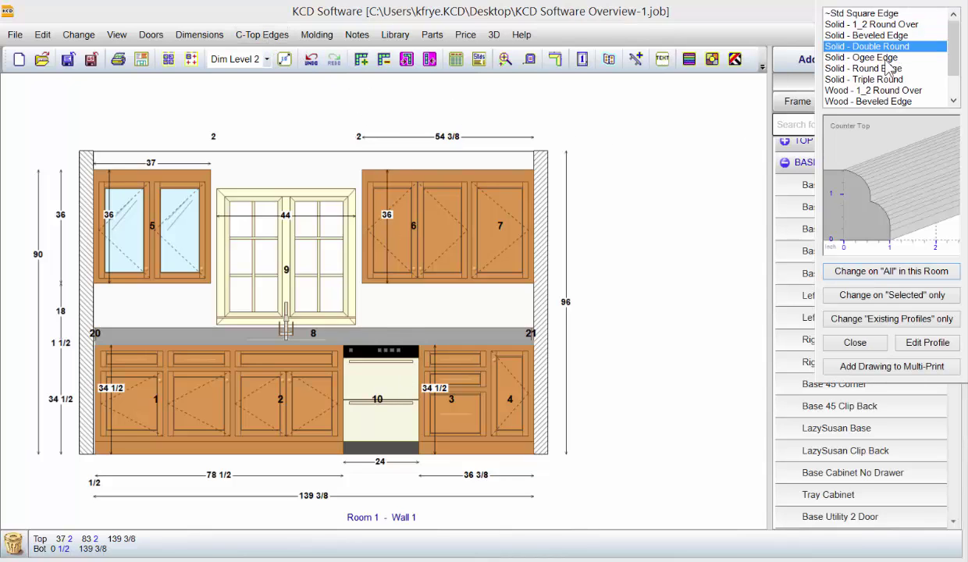
pyautogui.click(868, 271)
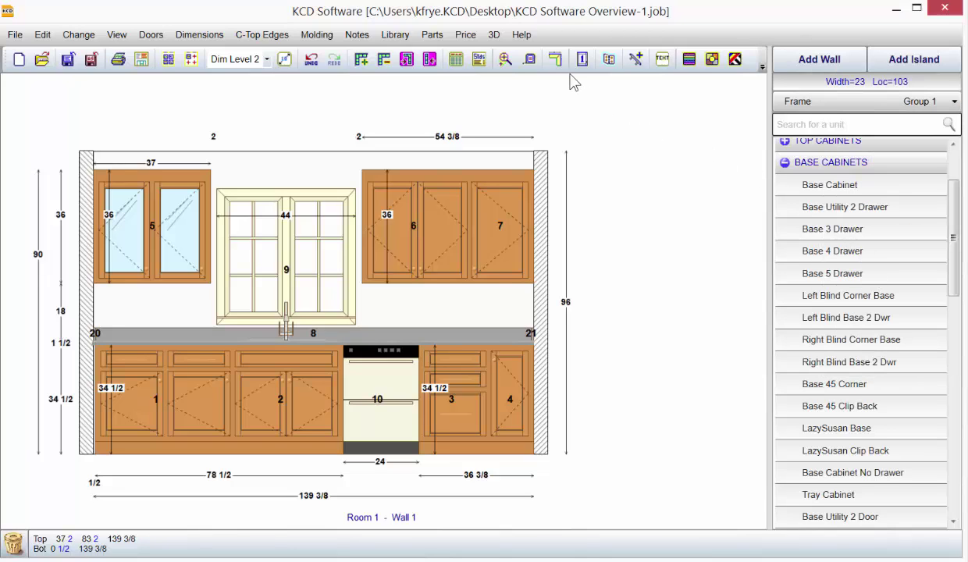
pyautogui.click(559, 68)
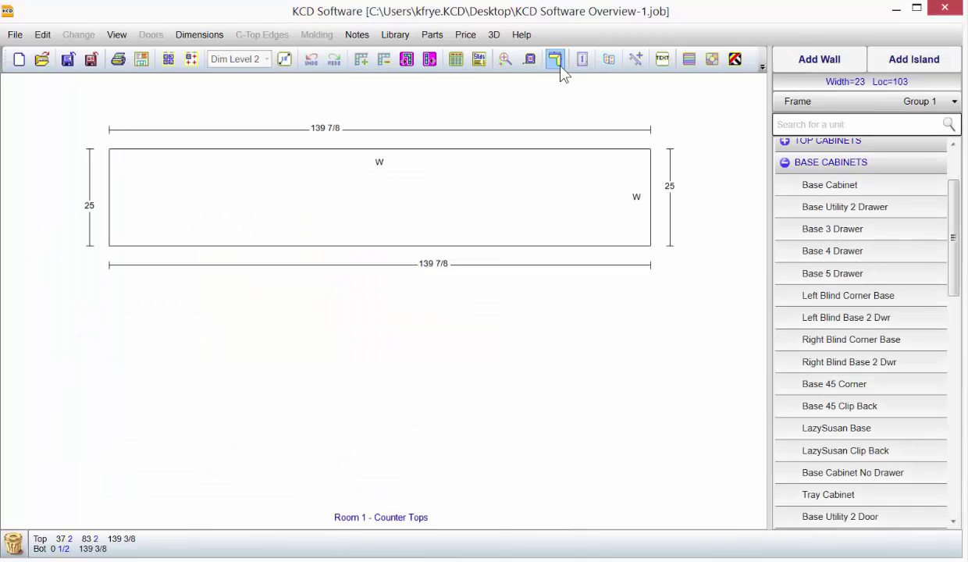
pyautogui.click(562, 68)
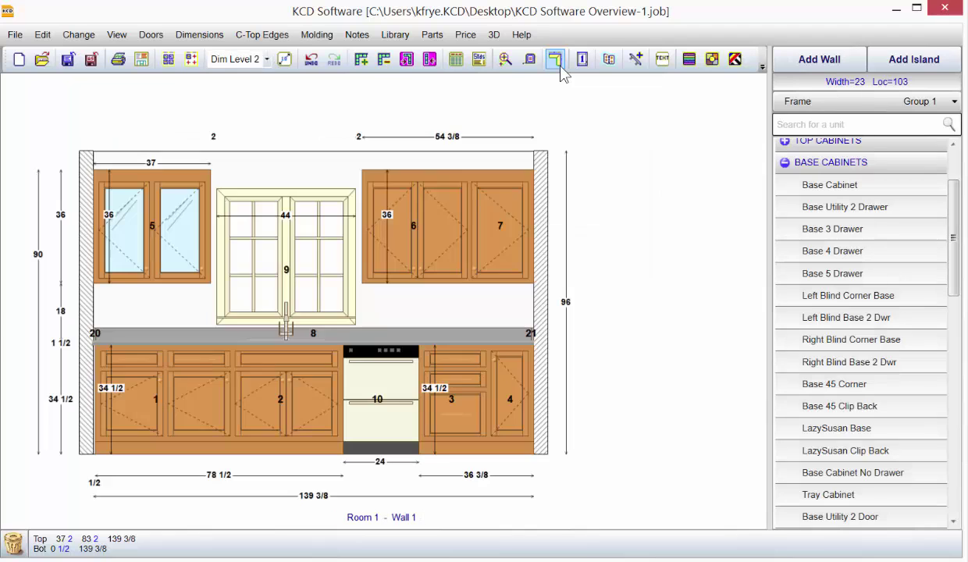
# Apply 2 3/4 Crown molding to the wall cabinets throughout the room
pyautogui.click(316, 35)
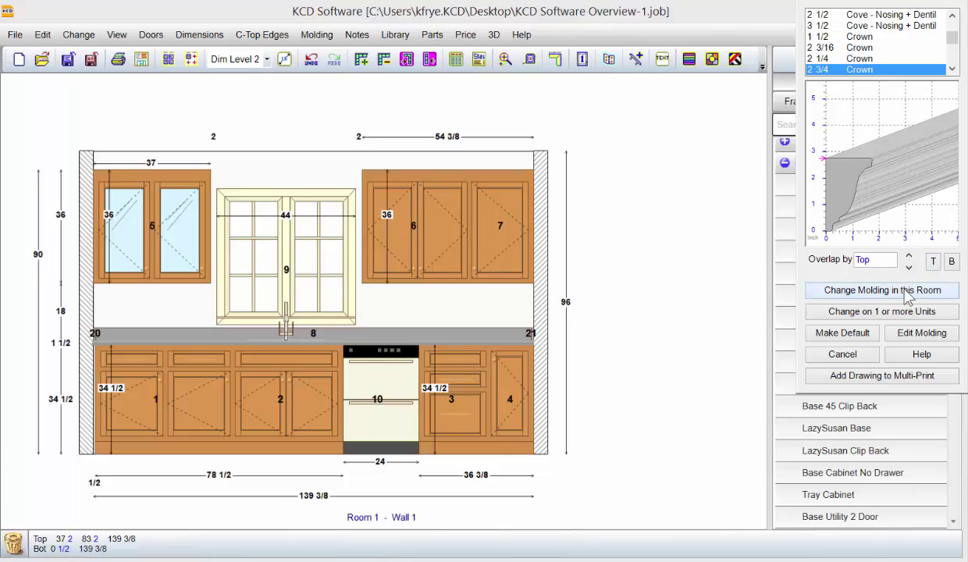
pyautogui.click(880, 290)
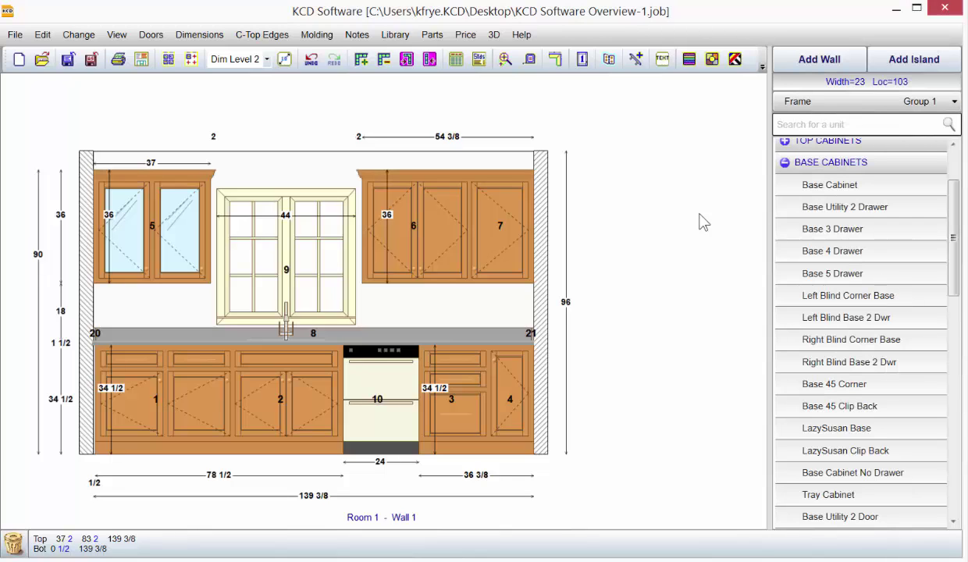
# Switch Wall 1 to a 3D view, enlarge it, and let the photo rendering finish
pyautogui.click(499, 39)
pyautogui.scroll(7, 499, 419)
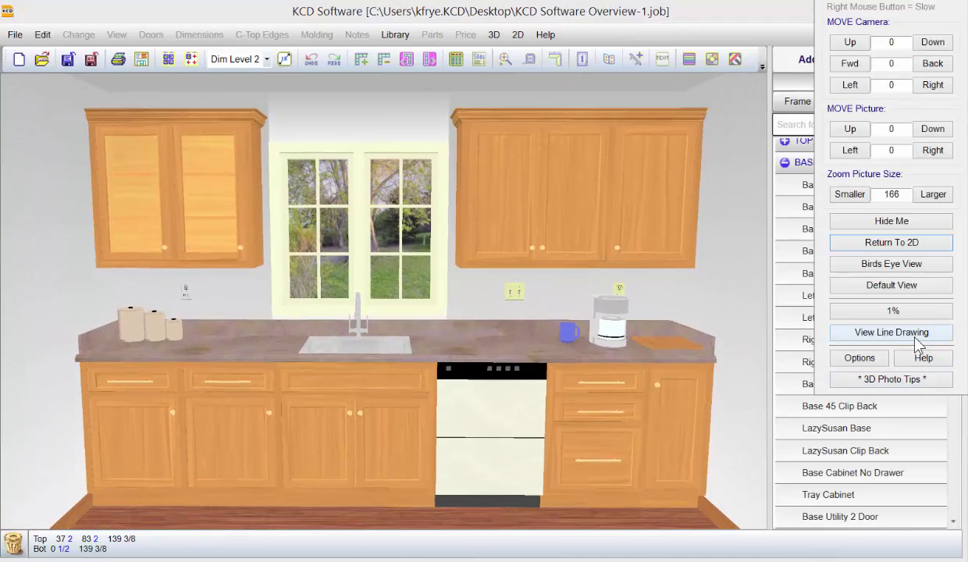
pyautogui.click(908, 331)
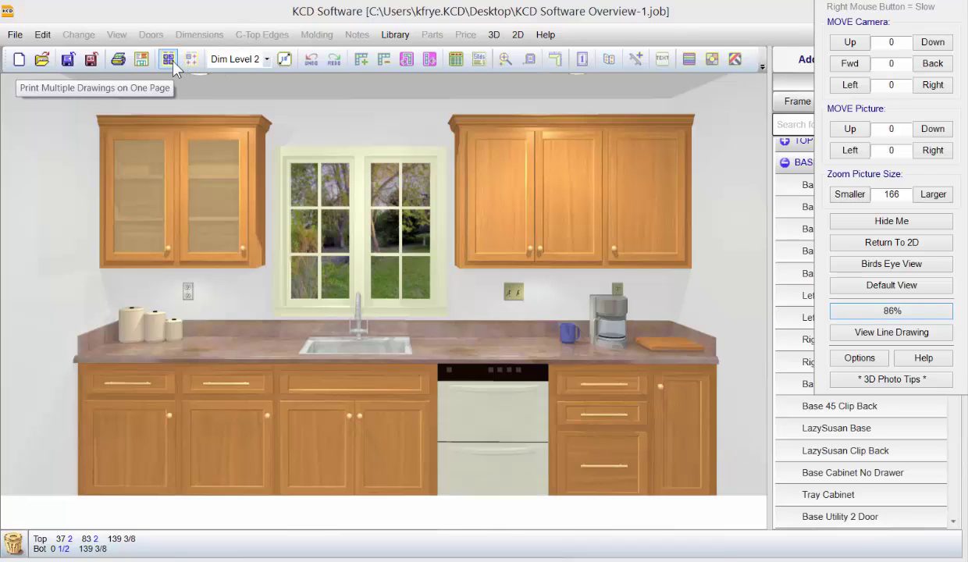
# Return from 3D to the 2D plan and open the Multi-Print presentation pages
pyautogui.click(517, 36)
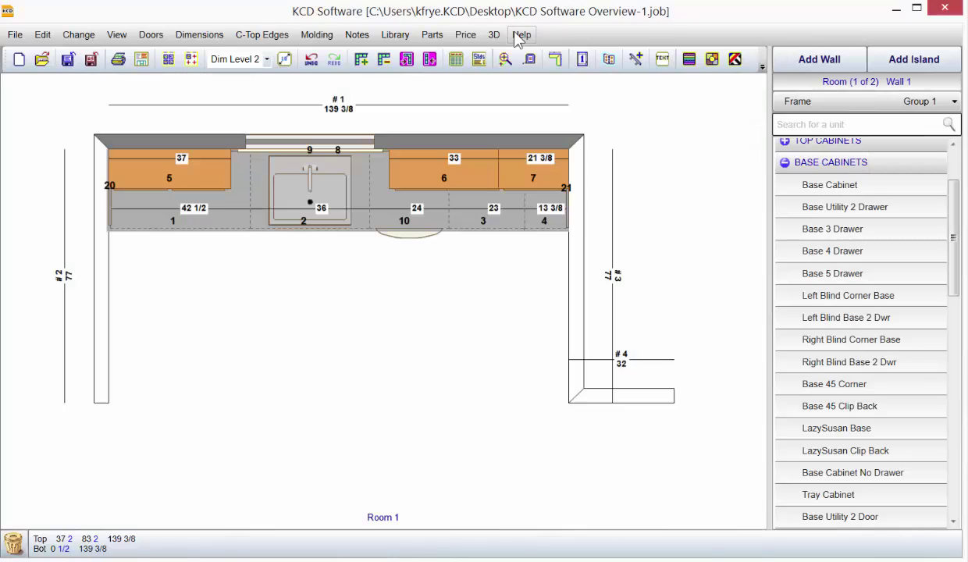
pyautogui.click(169, 59)
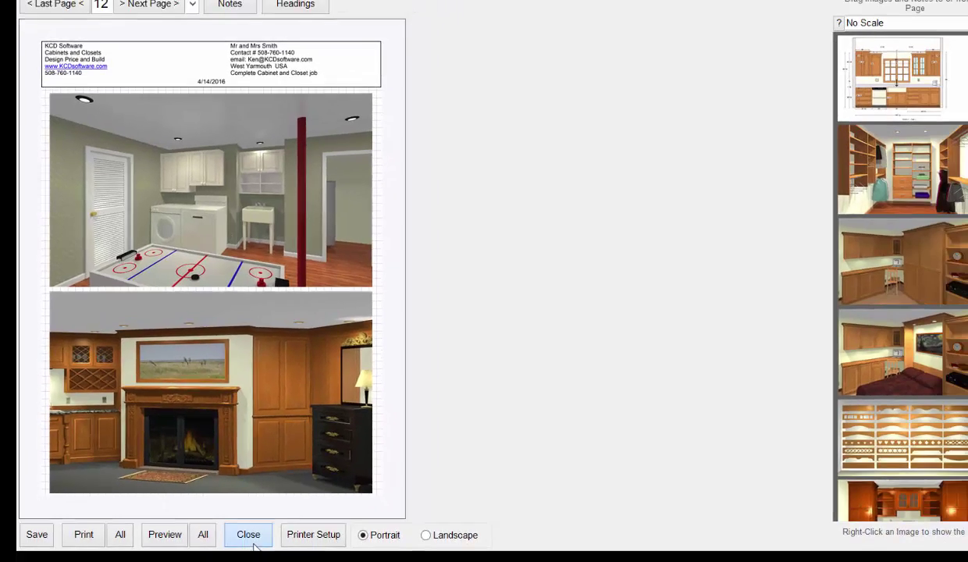
# Calculate a Parts Cut-List using the KCD Frame method with the KCD Assembly report
pyautogui.click(247, 532)
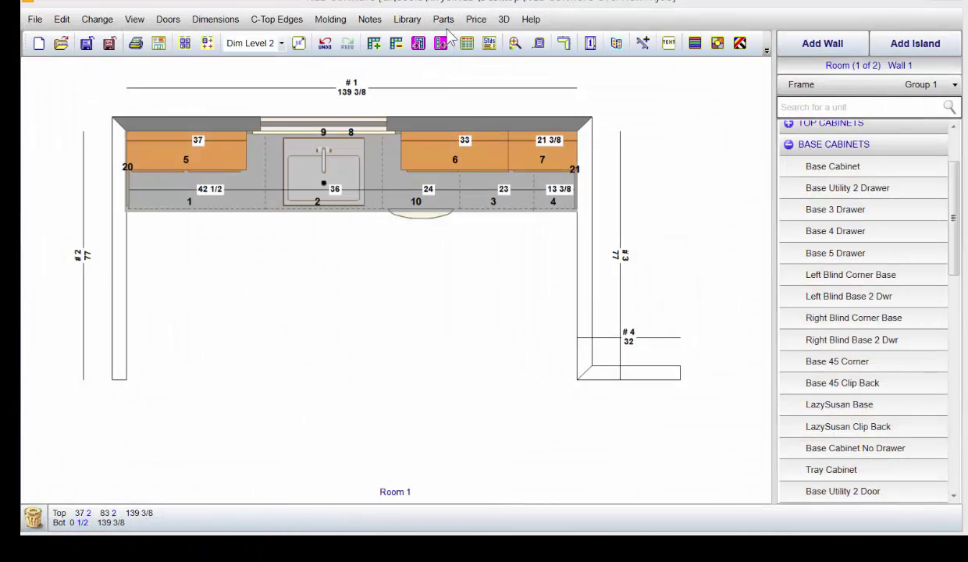
pyautogui.click(444, 42)
pyautogui.click(407, 152)
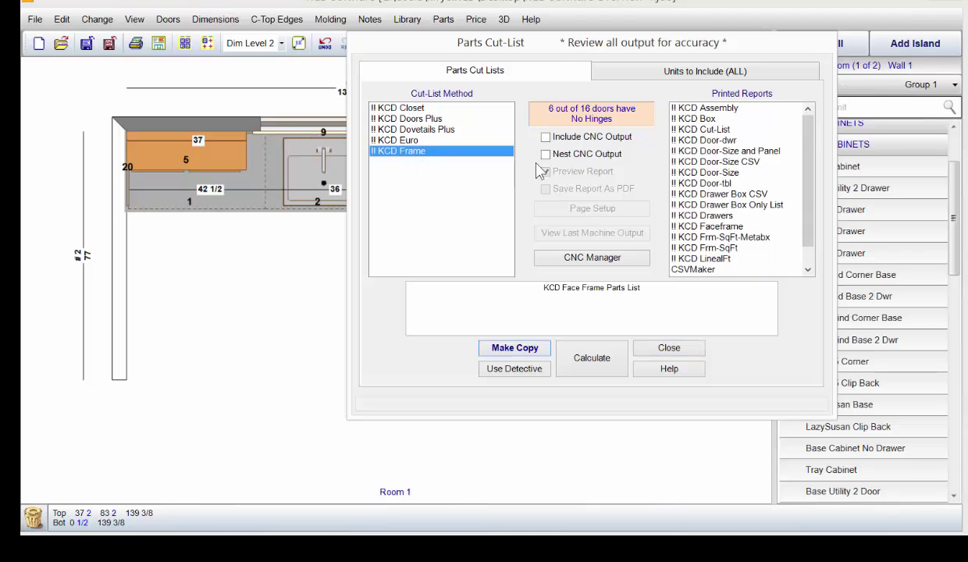
pyautogui.click(673, 109)
pyautogui.click(591, 360)
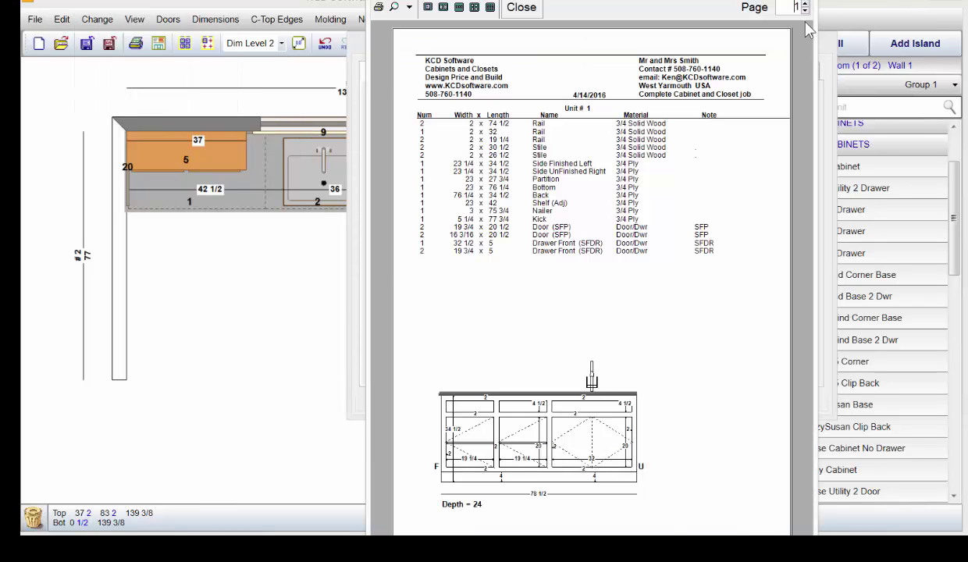
# Page through the unit parts and Door List pages to the Drawer List, then close the report
pyautogui.click(808, 6)
pyautogui.click(807, 6)
pyautogui.click(807, 6)
pyautogui.click(807, 6)
pyautogui.click(806, 7)
pyautogui.click(806, 6)
pyautogui.click(807, 6)
pyautogui.click(806, 6)
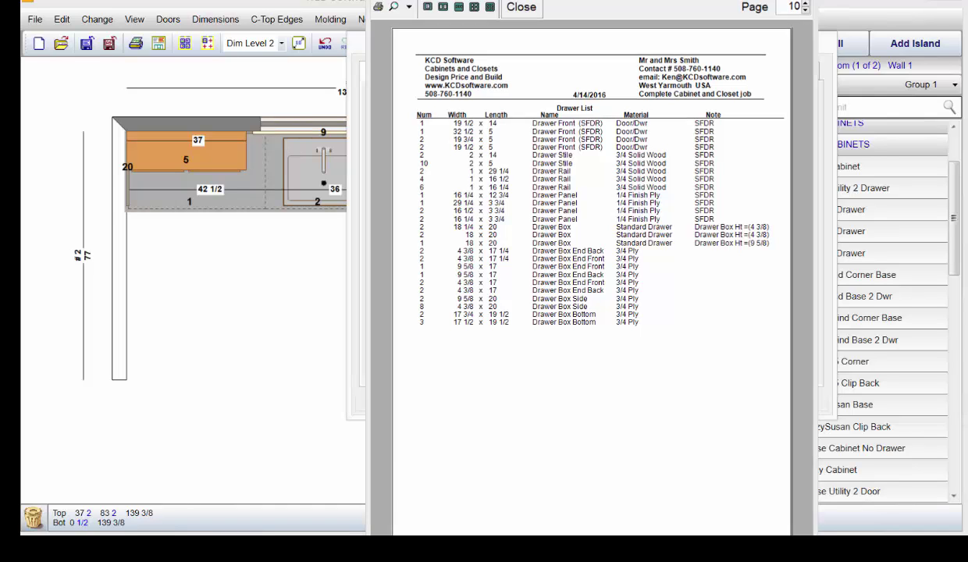
pyautogui.press('Escape')
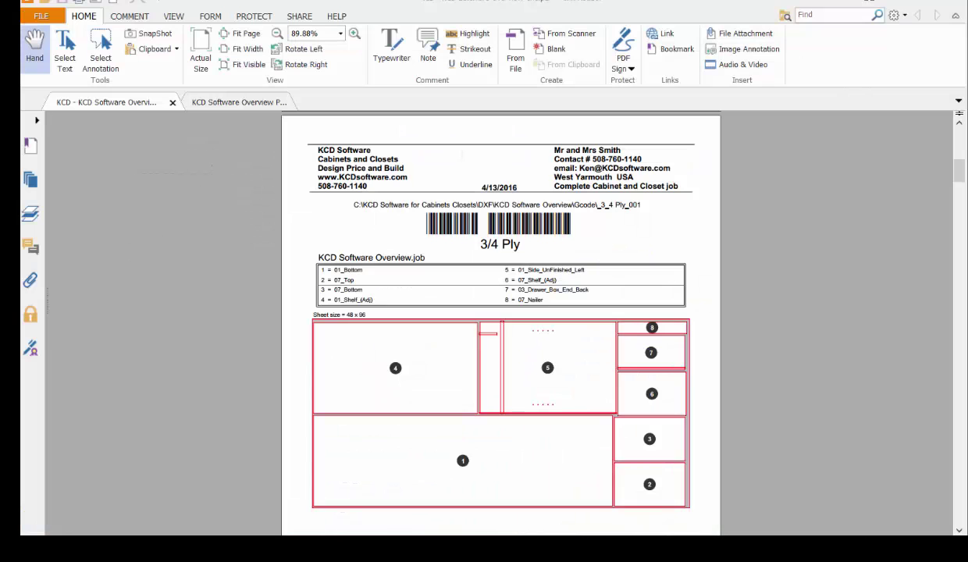
# Page through the nested 48 x 96 3/4 Ply sheet layouts, then minimize Foxit PhantomPDF
pyautogui.press('pagedown')
pyautogui.press('pagedown')
pyautogui.press('pagedown')
pyautogui.press('pagedown')
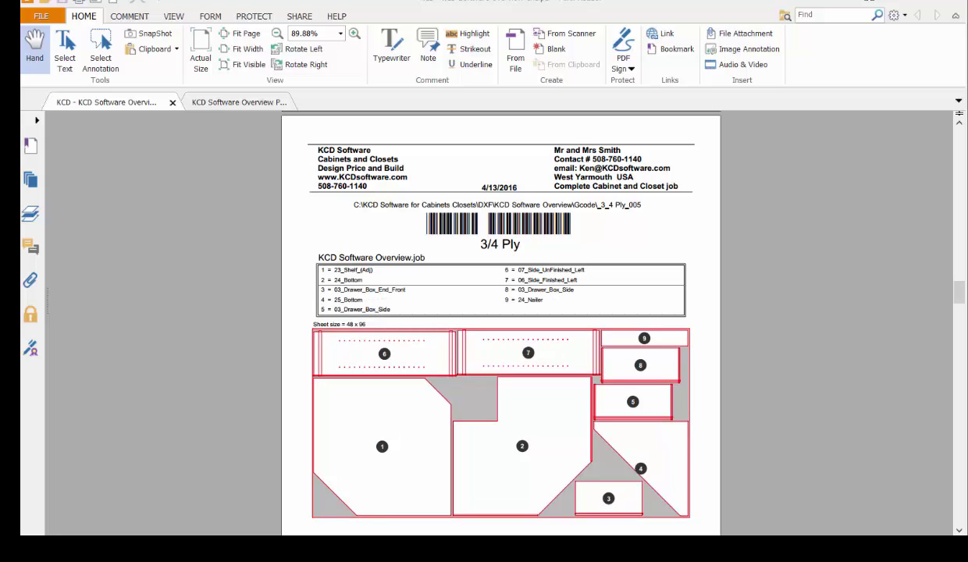
pyautogui.click(881, 7)
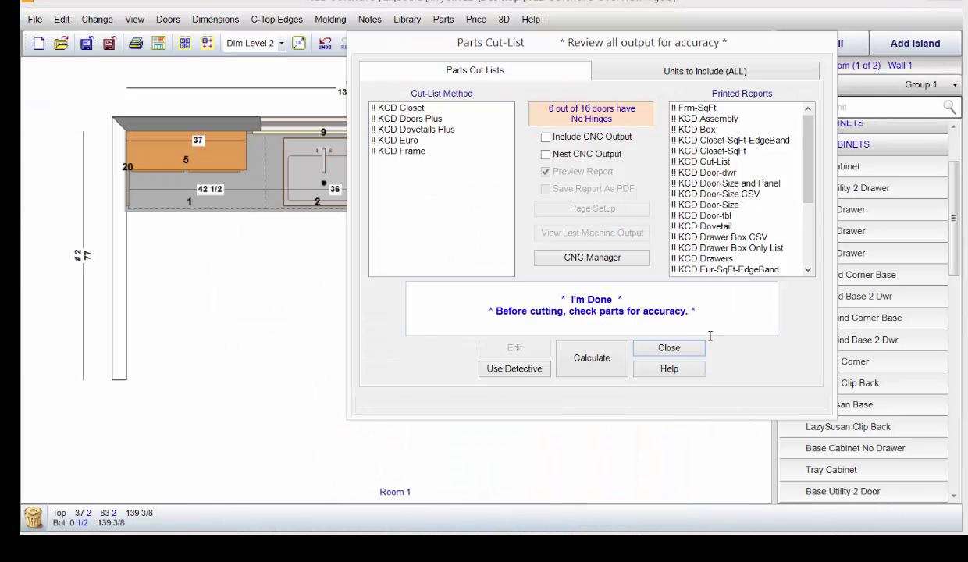
# Price the job with STANDARD PRICING, GRANITE.pcs countertops and the !! KCD Contract report
pyautogui.click(669, 349)
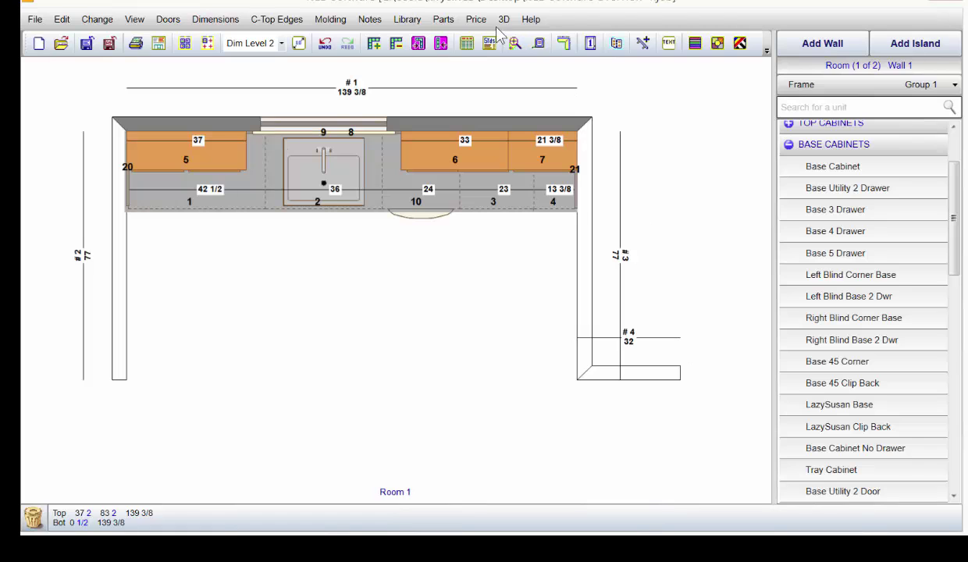
pyautogui.click(476, 19)
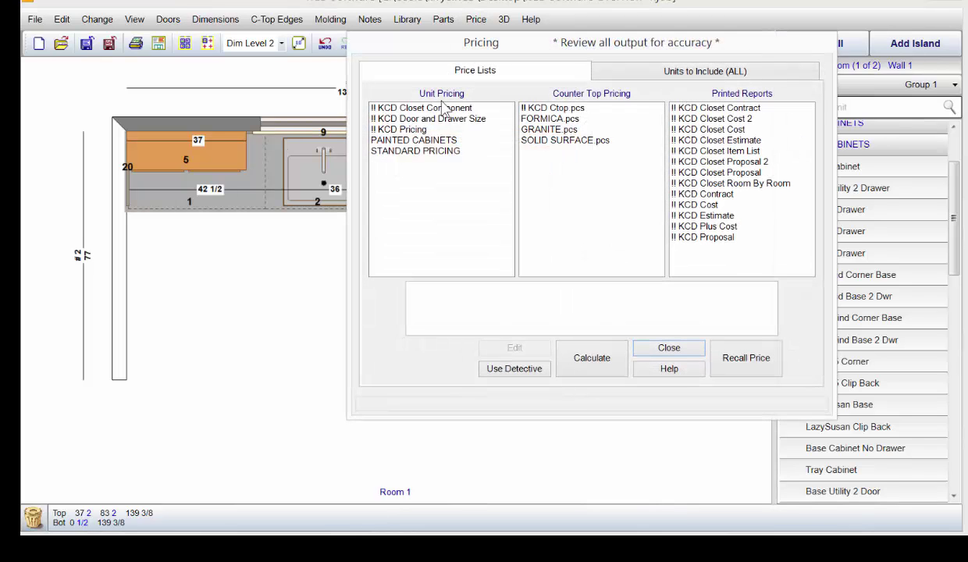
pyautogui.click(435, 151)
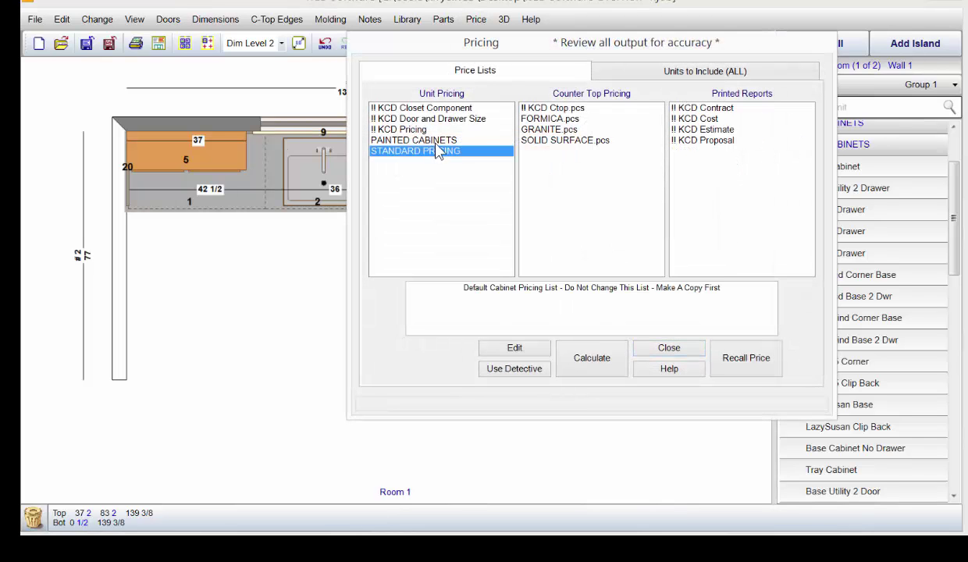
pyautogui.click(544, 130)
pyautogui.click(678, 107)
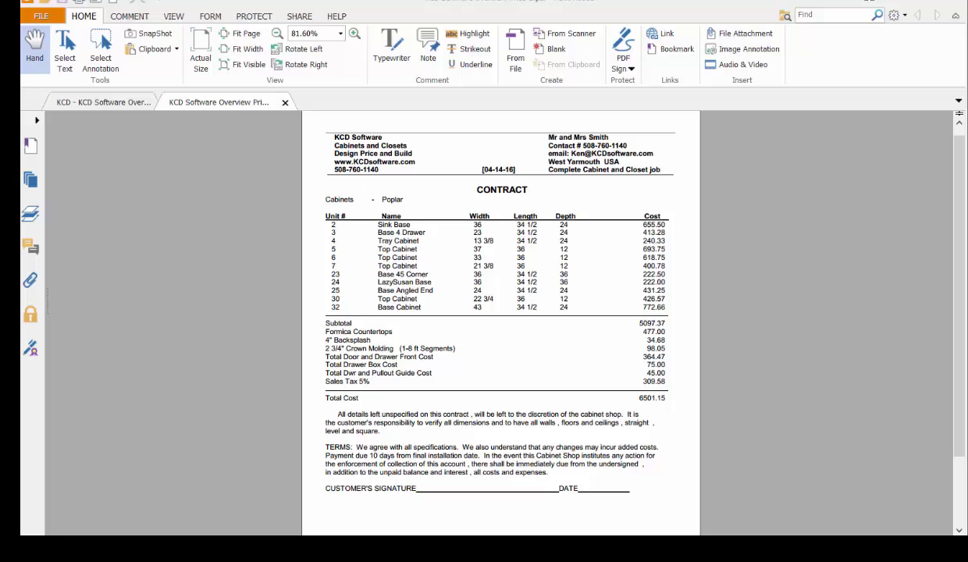
# Close the contract PDF and Pricing dialog, then return to the Wall 1 front elevation
pyautogui.click(890, 5)
pyautogui.click(669, 348)
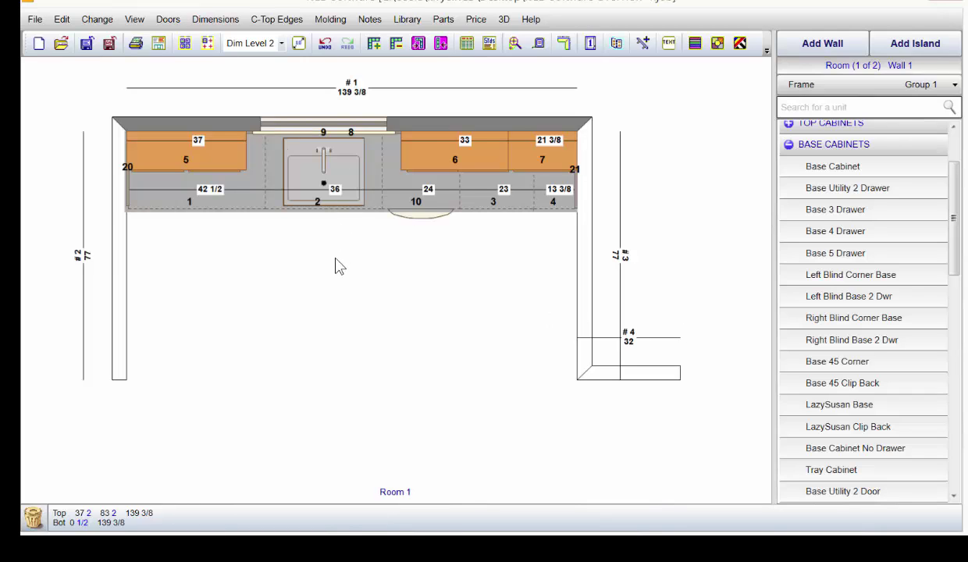
pyautogui.doubleClick(349, 310)
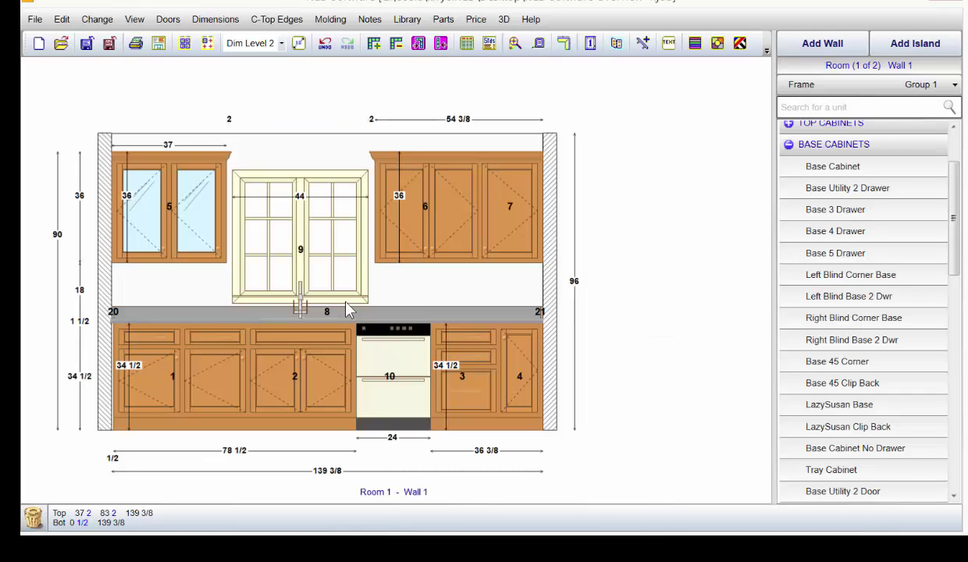